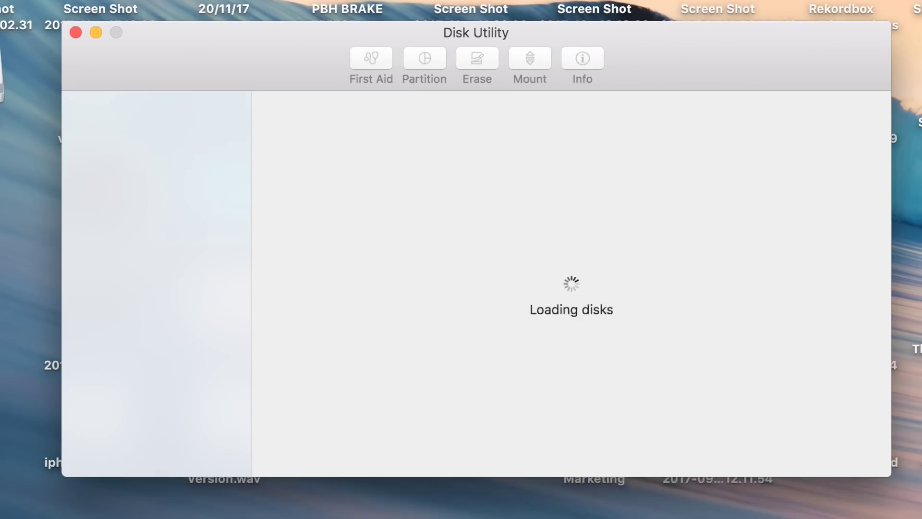
Step: Erase the XDJ RX volume as MS-DOS (FAT), keeping the name XDJ RX
{"action": "left_click", "coordinate": [156, 230]}
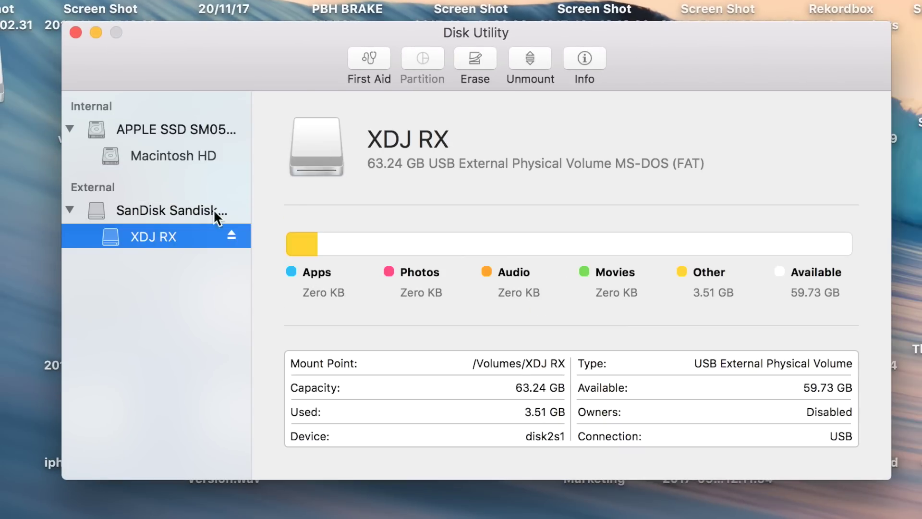
{"action": "left_click", "coordinate": [471, 57]}
{"action": "left_click", "coordinate": [457, 238]}
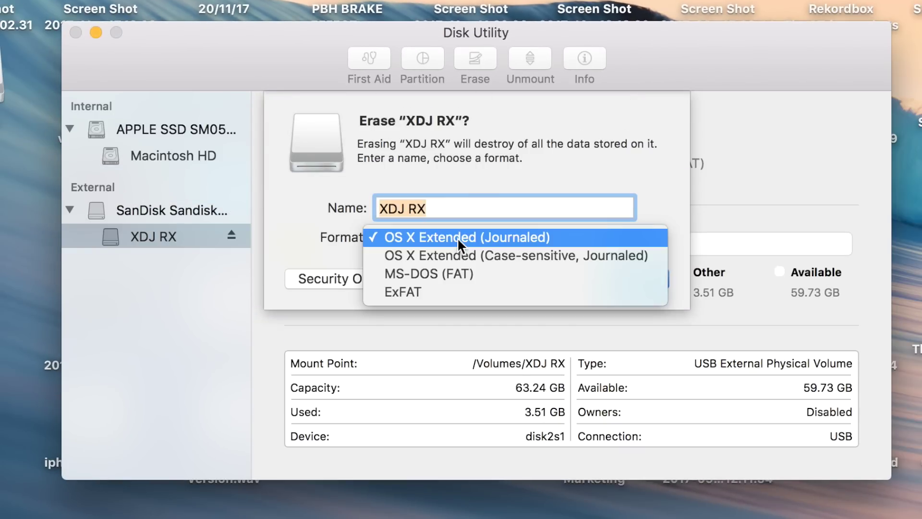
{"action": "left_click", "coordinate": [450, 273]}
{"action": "left_click", "coordinate": [618, 273]}
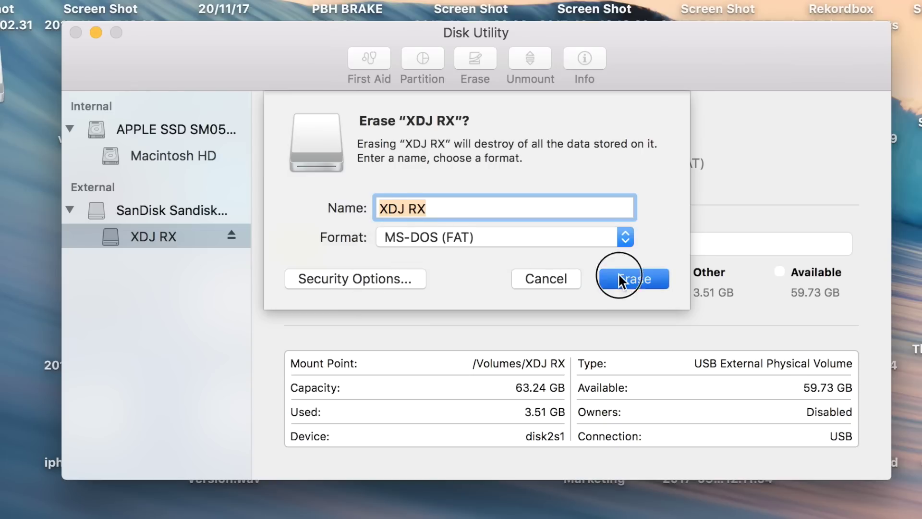
{"action": "left_click", "coordinate": [619, 203]}
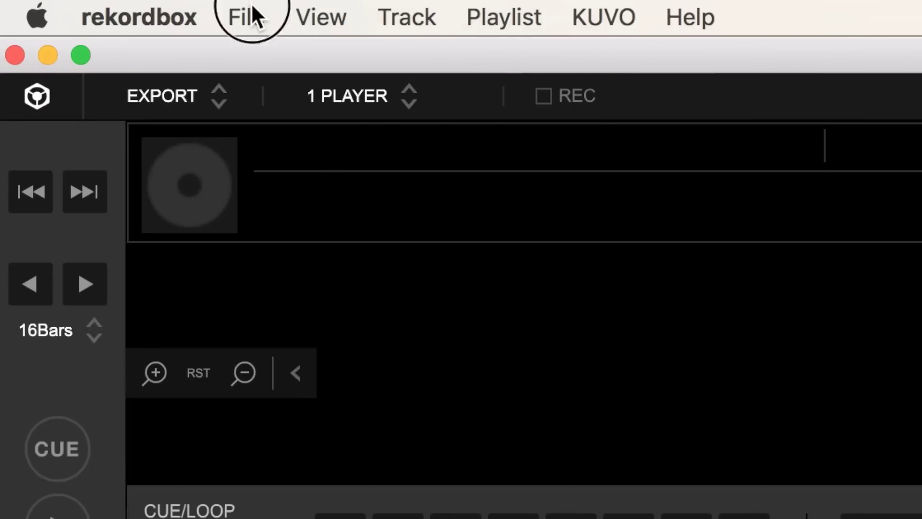
Step: Import folder 6, which holds the loop subfolders, into rekordbox with Import Folder
{"action": "left_click", "coordinate": [116, 6]}
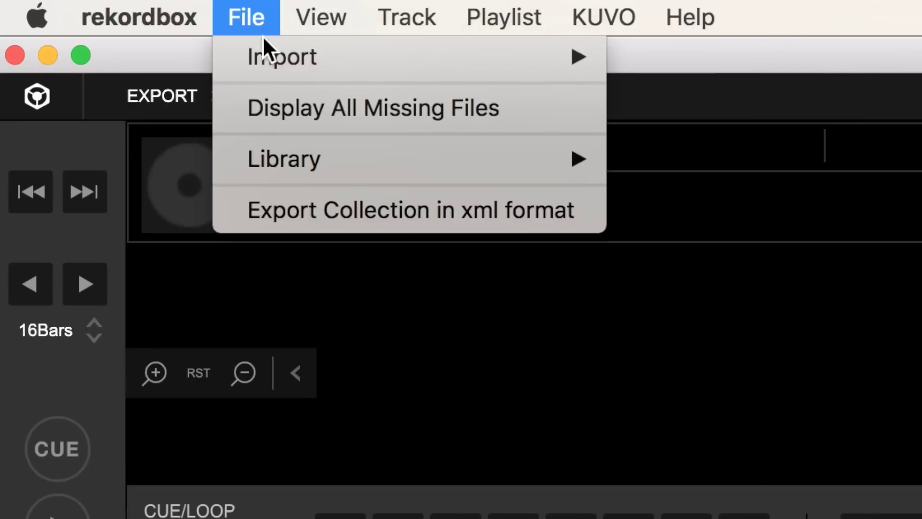
{"action": "mouse_move", "coordinate": [274, 59]}
{"action": "left_click", "coordinate": [661, 87]}
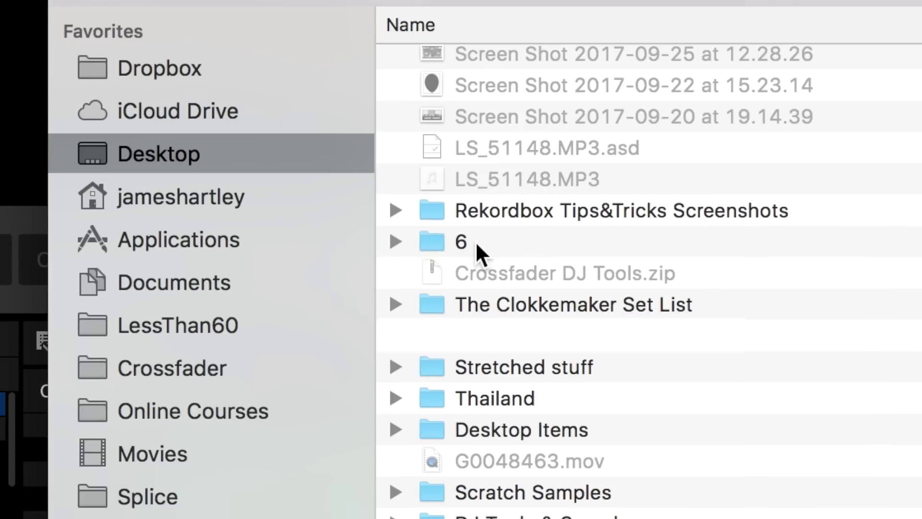
{"action": "double_click", "coordinate": [475, 243]}
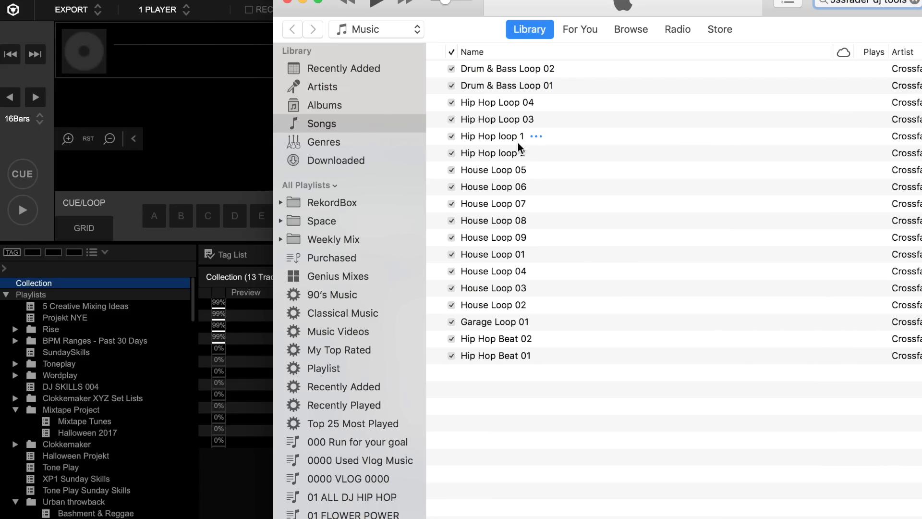
Step: Drag Drum & Bass Loop 01 and 02 from iTunes into rekordbox and name the folder 'Crossfader DJ Tools'
{"action": "left_click", "coordinate": [503, 84]}
{"action": "key", "text": "shift+Up"}
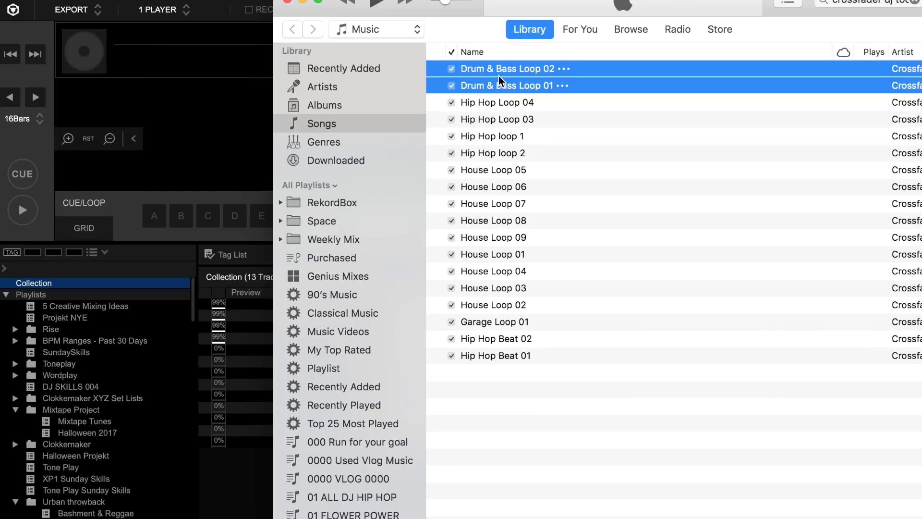
{"action": "left_click_drag", "start_coordinate": [491, 91], "coordinate": [239, 466]}
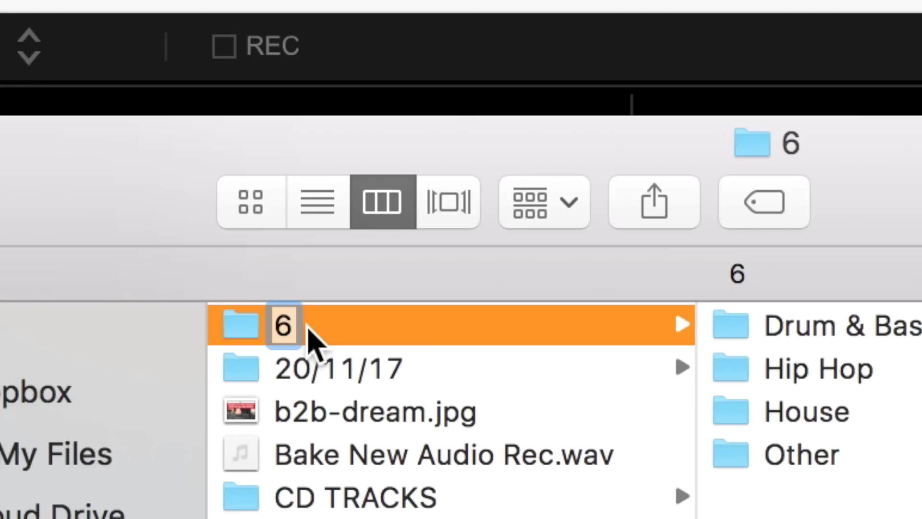
{"action": "type", "text": "Crossfader DJ "}
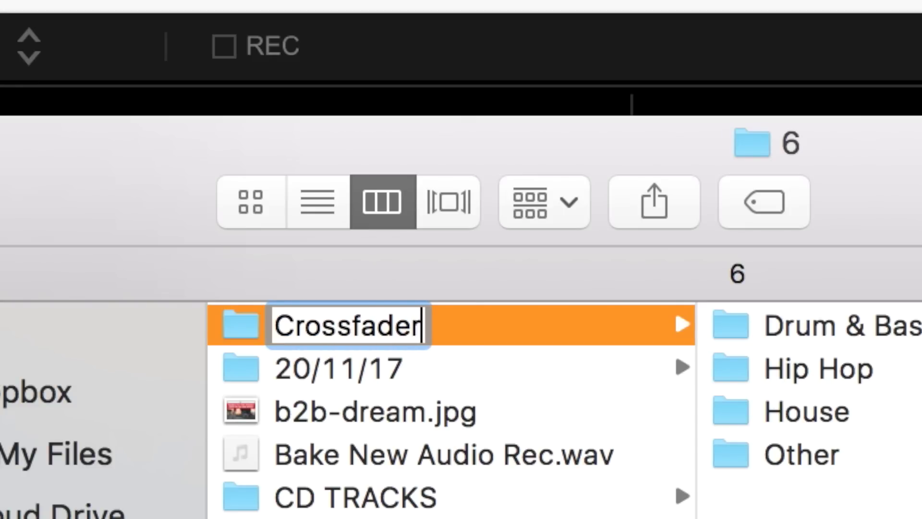
{"action": "type", "text": "Tools"}
Step: Confirm the folder name Crossfader DJ Tools and step through the imported House loops
{"action": "key", "text": "Return"}
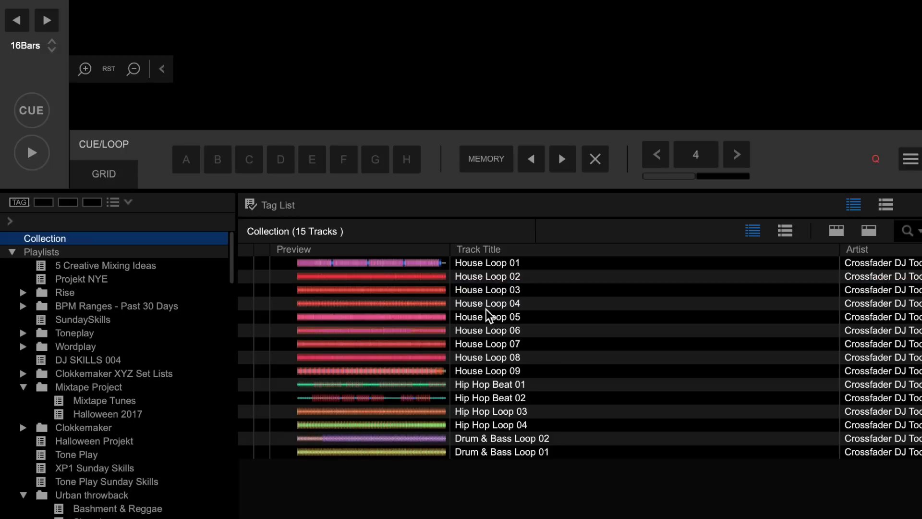
{"action": "left_click", "coordinate": [485, 262]}
{"action": "key", "text": "Down"}
{"action": "key", "text": "Down"}
{"action": "key", "text": "Down"}
{"action": "key", "text": "Down"}
{"action": "key", "text": "Down"}
{"action": "key", "text": "Down"}
{"action": "key", "text": "Down"}
{"action": "key", "text": "Down"}
{"action": "key", "text": "Down"}
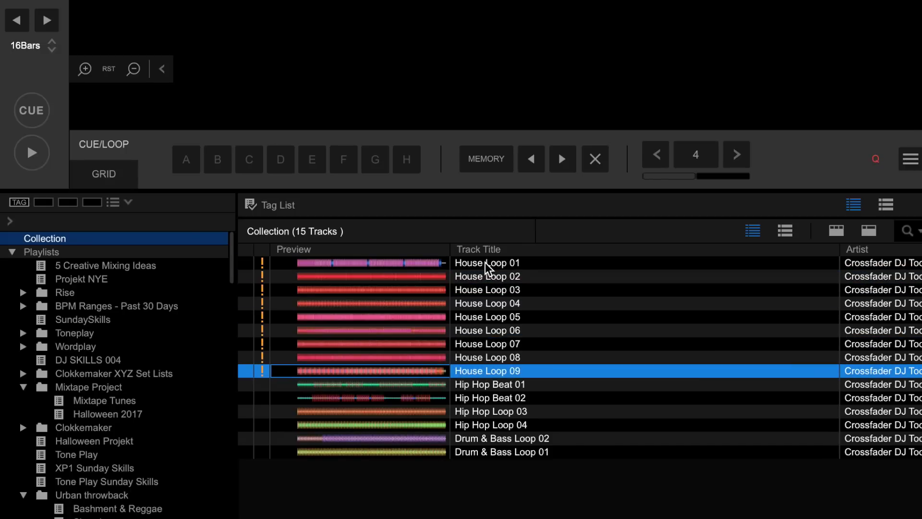
{"action": "key", "text": "Down"}
{"action": "key", "text": "Down"}
{"action": "key", "text": "Down"}
{"action": "key", "text": "Down"}
{"action": "key", "text": "Down"}
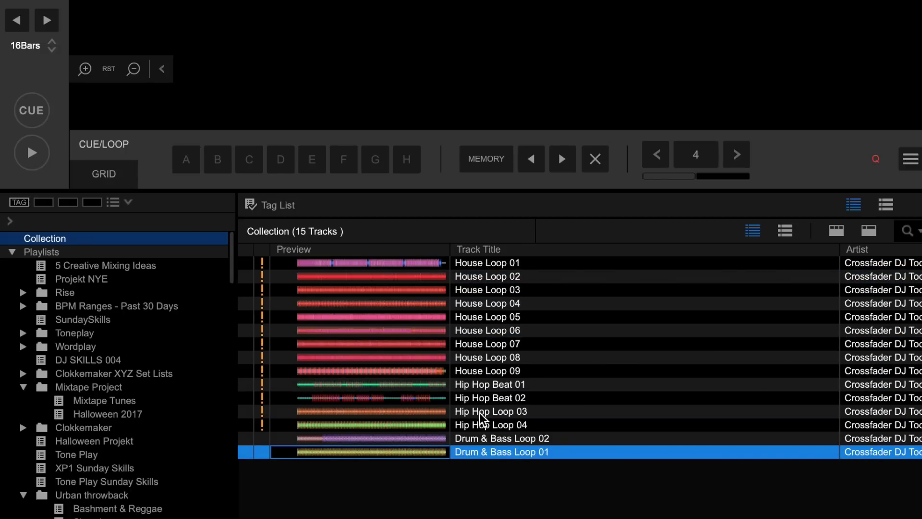
Step: Select Hip Hop Loop 04 up to House Loop 01 and display all missing files
{"action": "left_click", "coordinate": [480, 423]}
{"action": "key", "text": "shift+Up"}
{"action": "key", "text": "shift+Up"}
{"action": "key", "text": "shift+Up"}
{"action": "key", "text": "shift+Up"}
{"action": "key", "text": "shift+Up"}
{"action": "key", "text": "shift+Up"}
{"action": "key", "text": "shift+Up"}
{"action": "key", "text": "shift+Up"}
{"action": "key", "text": "shift+Up"}
{"action": "key", "text": "shift+Up"}
{"action": "key", "text": "shift+Up"}
{"action": "key", "text": "shift+Up"}
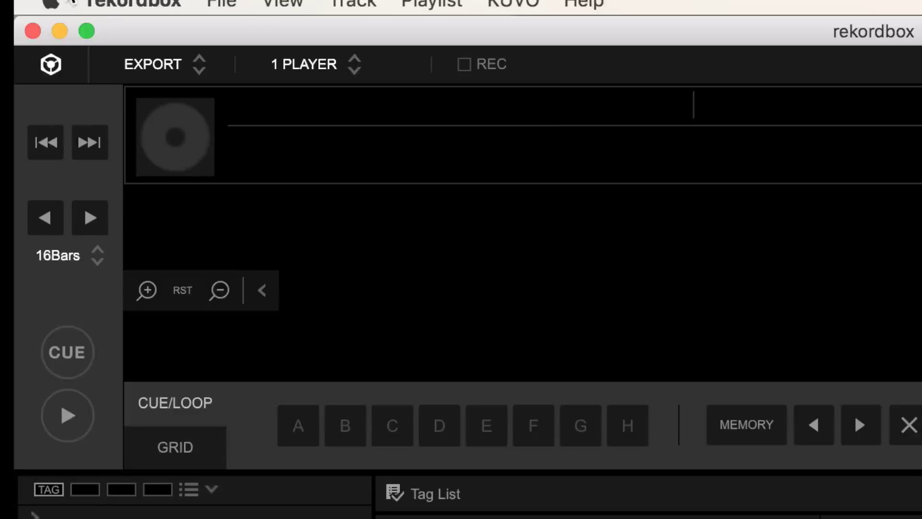
{"action": "left_click", "coordinate": [238, 1]}
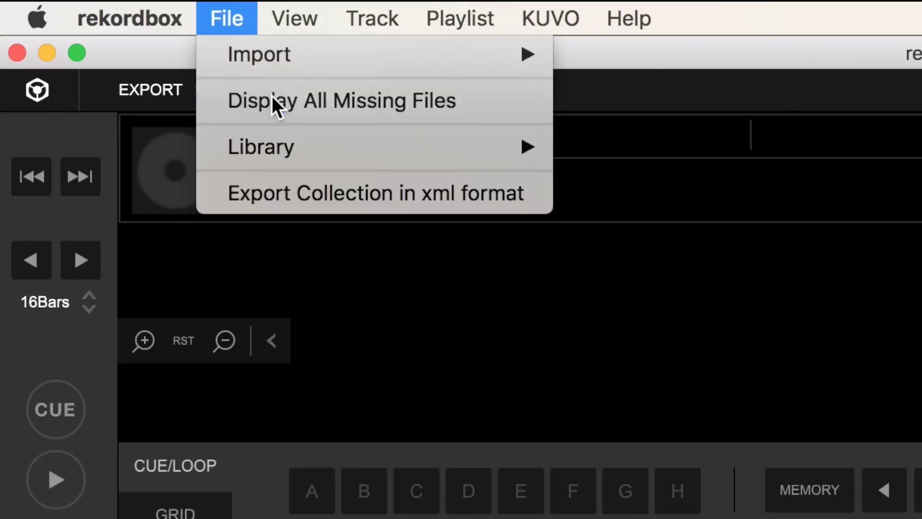
{"action": "left_click", "coordinate": [271, 96]}
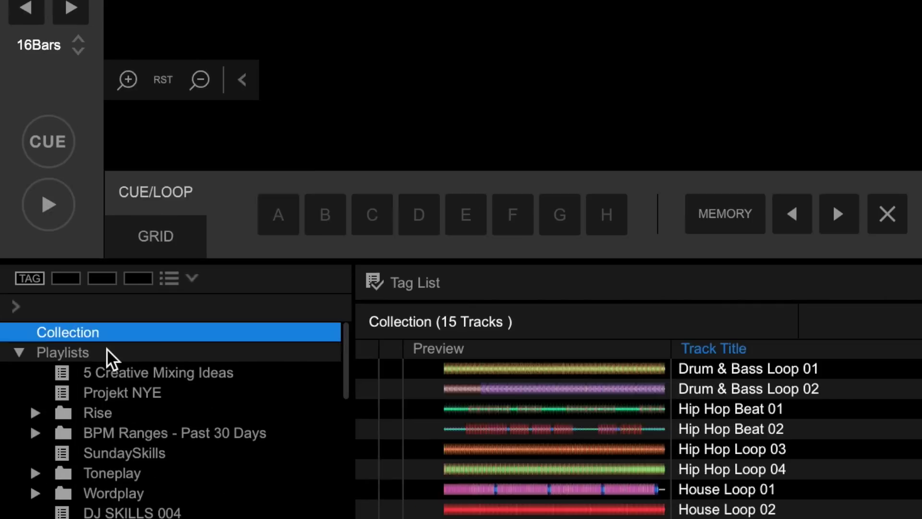
Step: Create a new playlist named 'Crossfader DJ Tools for Courses'
{"action": "right_click", "coordinate": [71, 211]}
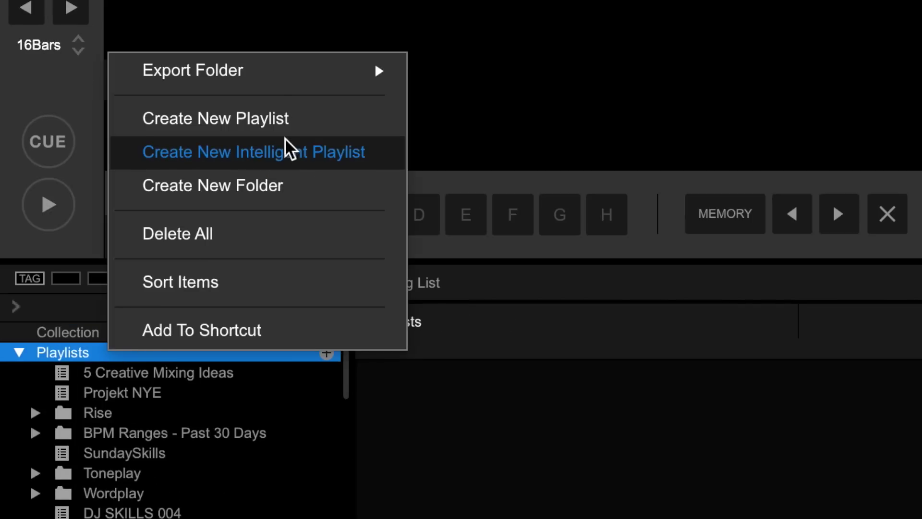
{"action": "left_click", "coordinate": [302, 127]}
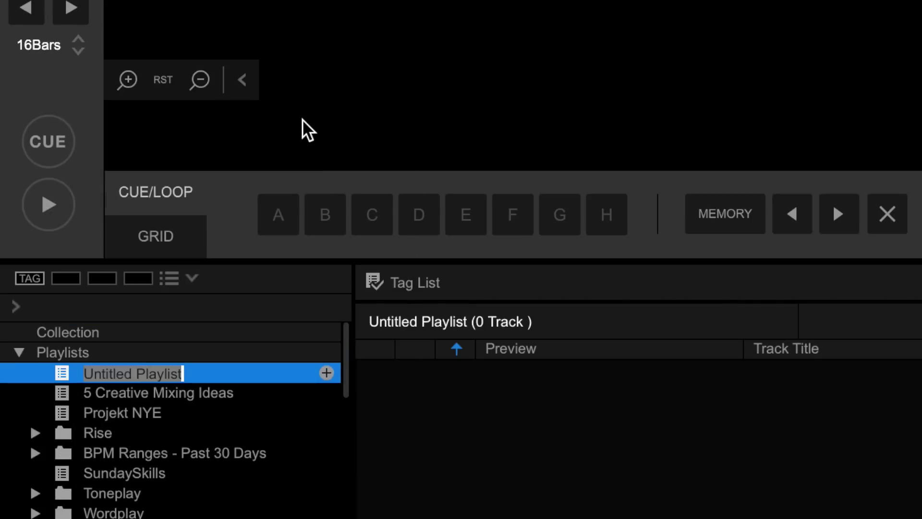
{"action": "type", "text": "Crossfader DJ Tools for Courses"}
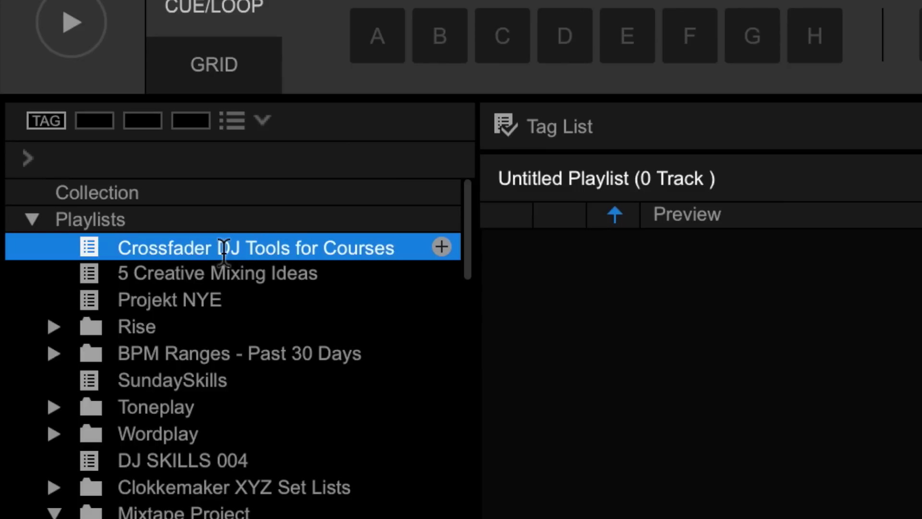
{"action": "key", "text": "Return"}
Step: Drag all 15 loop tracks from the Collection into the new playlist and open it
{"action": "left_click", "coordinate": [115, 195]}
{"action": "left_click", "coordinate": [553, 194]}
{"action": "key", "text": "shift+Down"}
{"action": "key", "text": "shift+Down"}
{"action": "key", "text": "shift+Down"}
{"action": "key", "text": "shift+Down"}
{"action": "key", "text": "shift+Down"}
{"action": "key", "text": "shift+Down"}
{"action": "key", "text": "shift+Down"}
{"action": "key", "text": "shift+Down"}
{"action": "key", "text": "shift+Down"}
{"action": "key", "text": "shift+Down"}
{"action": "key", "text": "shift+Down"}
{"action": "key", "text": "shift+Down"}
{"action": "key", "text": "shift+Down"}
{"action": "key", "text": "shift+Down"}
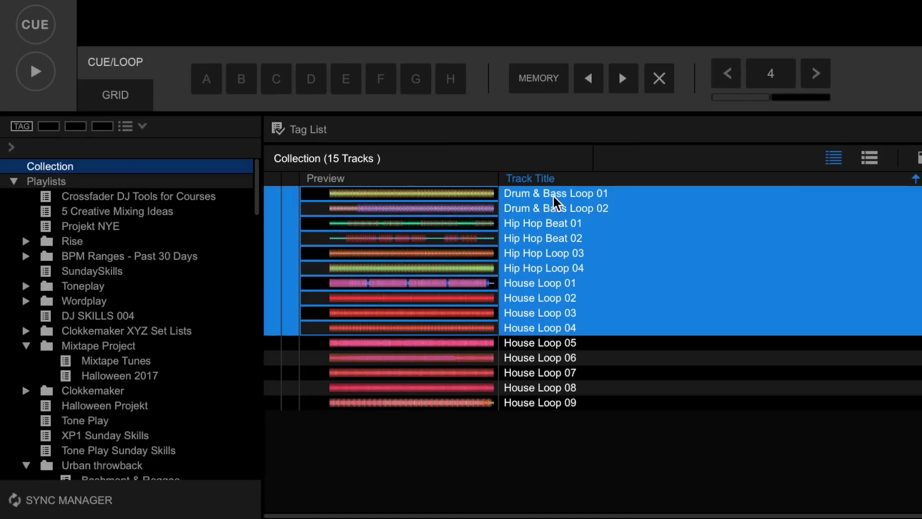
{"action": "left_click_drag", "start_coordinate": [555, 201], "coordinate": [149, 195]}
{"action": "left_click", "coordinate": [148, 195]}
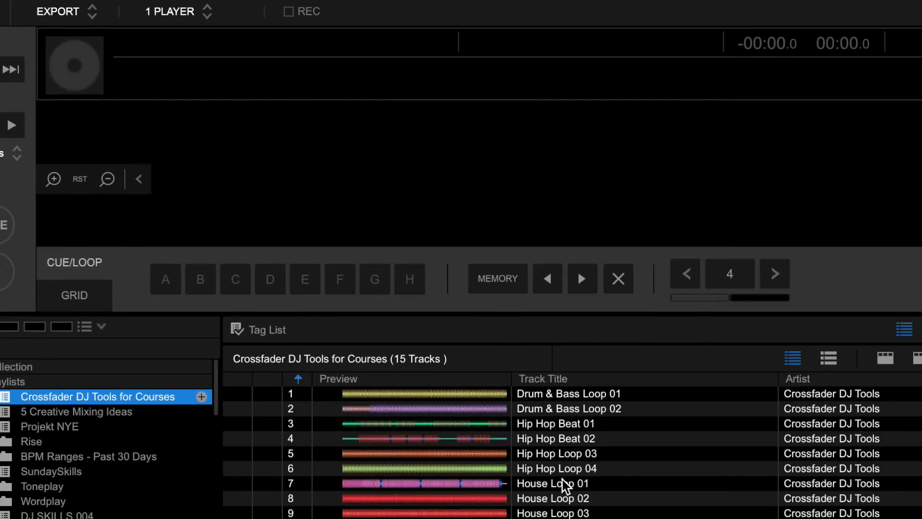
Step: Load House Loop 01, set hot cue A, and save an active 16-beat loop as a memory cue
{"action": "double_click", "coordinate": [600, 282]}
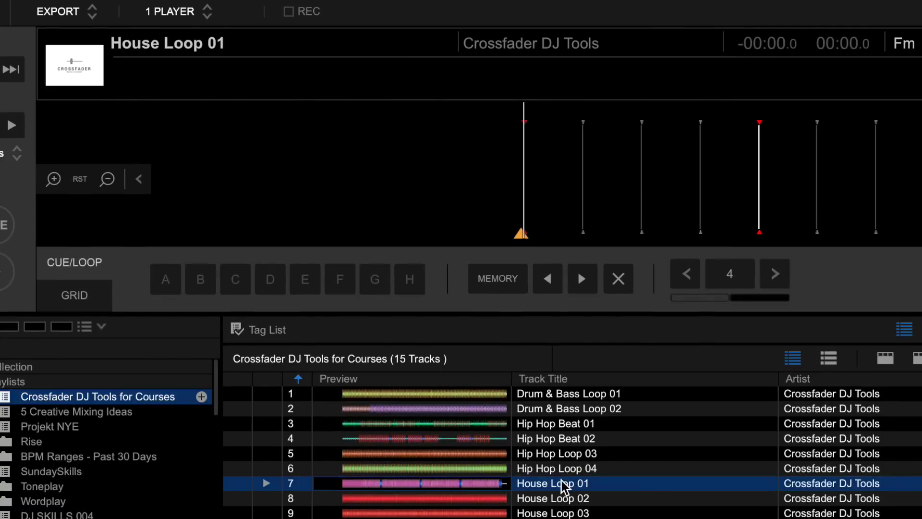
{"action": "left_click", "coordinate": [165, 278]}
{"action": "left_click", "coordinate": [773, 274]}
{"action": "left_click", "coordinate": [773, 274]}
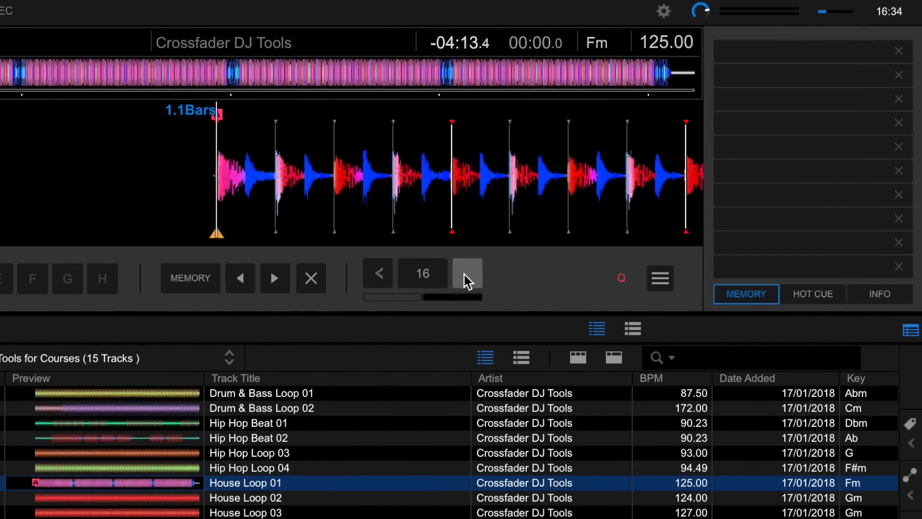
{"action": "left_click", "coordinate": [465, 275]}
{"action": "left_click", "coordinate": [203, 282]}
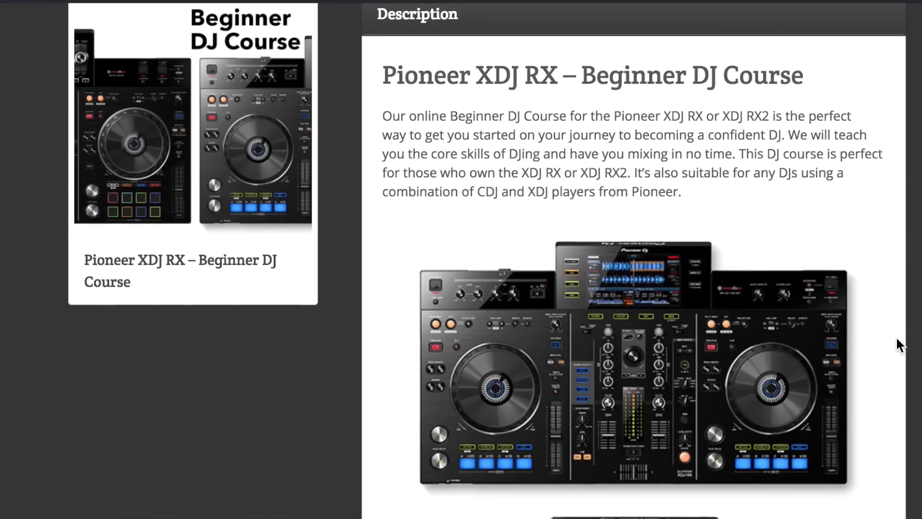
Step: Open the lesson on setting hot cues and play its video
{"action": "scroll", "coordinate": [897, 339], "scroll_direction": "down", "scroll_amount": 2}
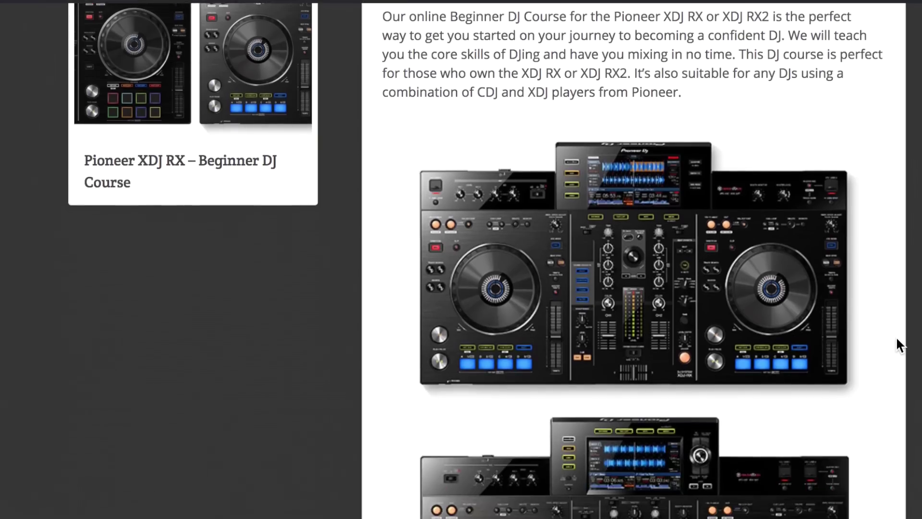
{"action": "scroll", "coordinate": [897, 343], "scroll_direction": "down", "scroll_amount": 15}
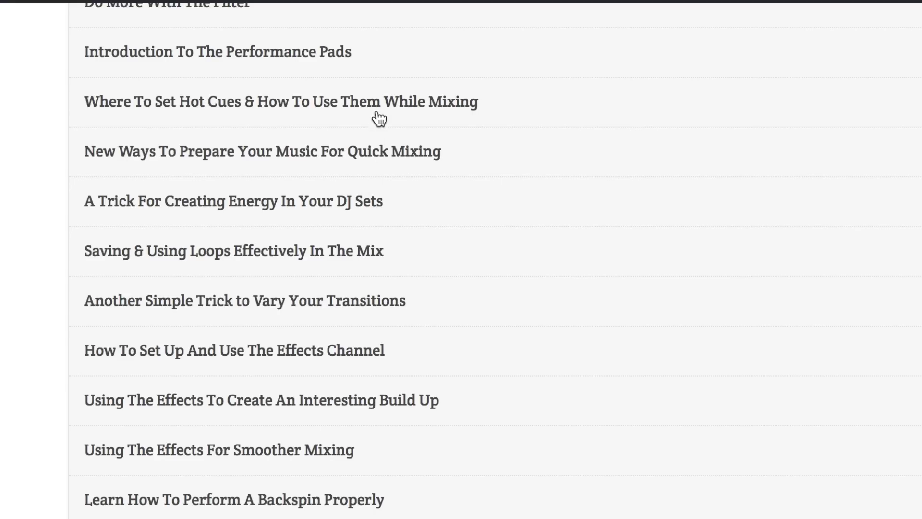
{"action": "left_click", "coordinate": [381, 107]}
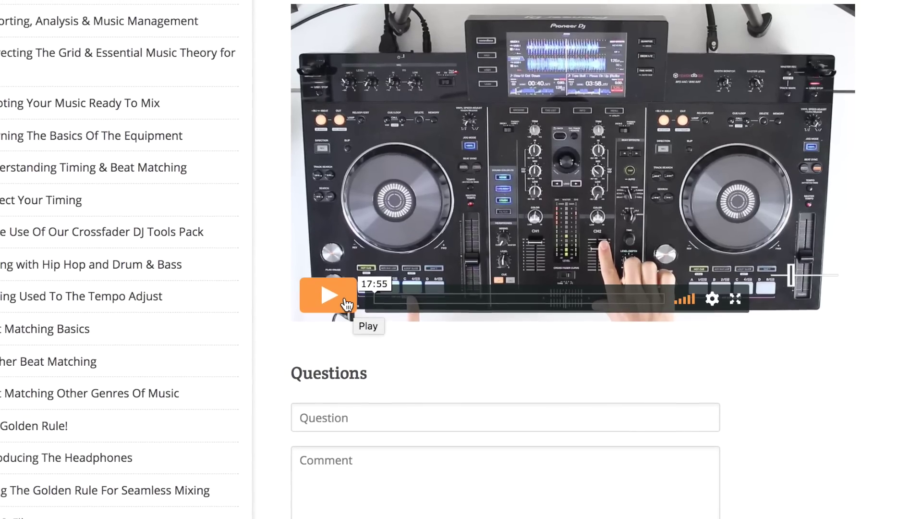
{"action": "left_click", "coordinate": [347, 304]}
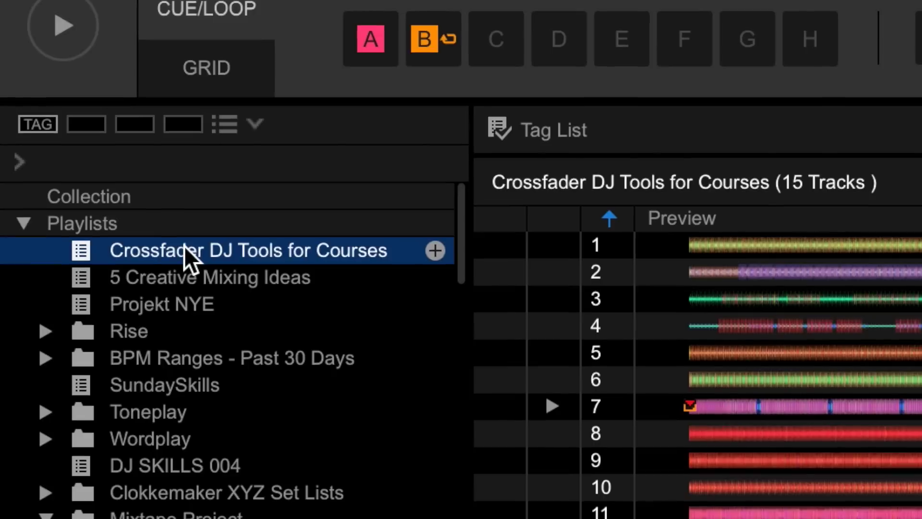
{"action": "right_click", "coordinate": [185, 250]}
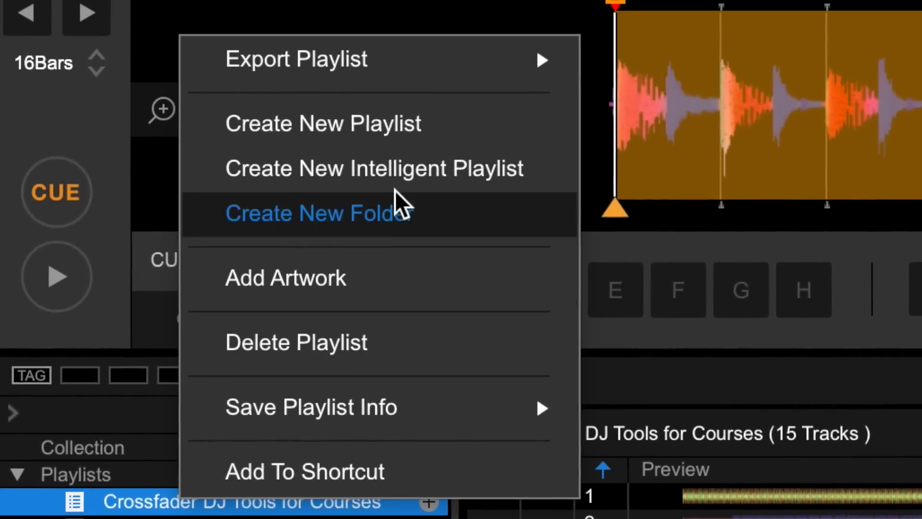
{"action": "mouse_move", "coordinate": [469, 76]}
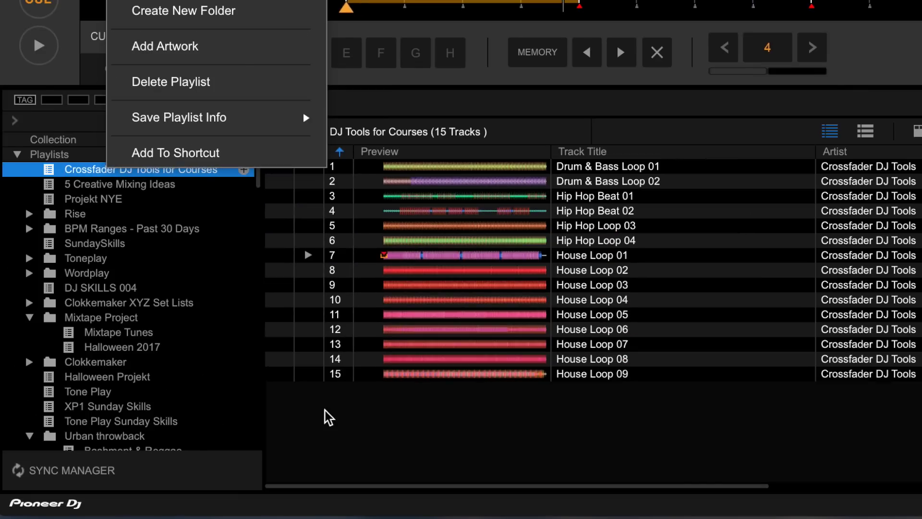
Step: In Sync Manager, enable playlist syncing and send Crossfader DJ Tools for Courses to the XDJ RX
{"action": "left_click", "coordinate": [325, 410]}
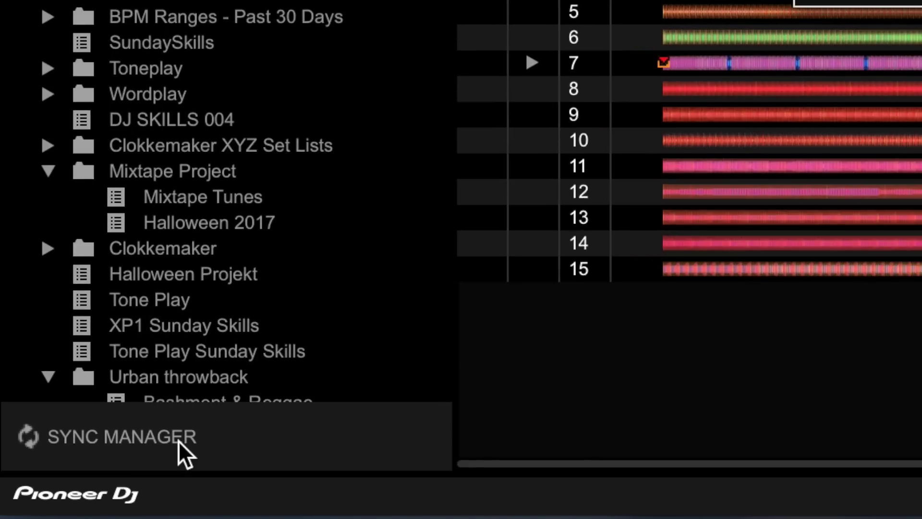
{"action": "left_click", "coordinate": [178, 440]}
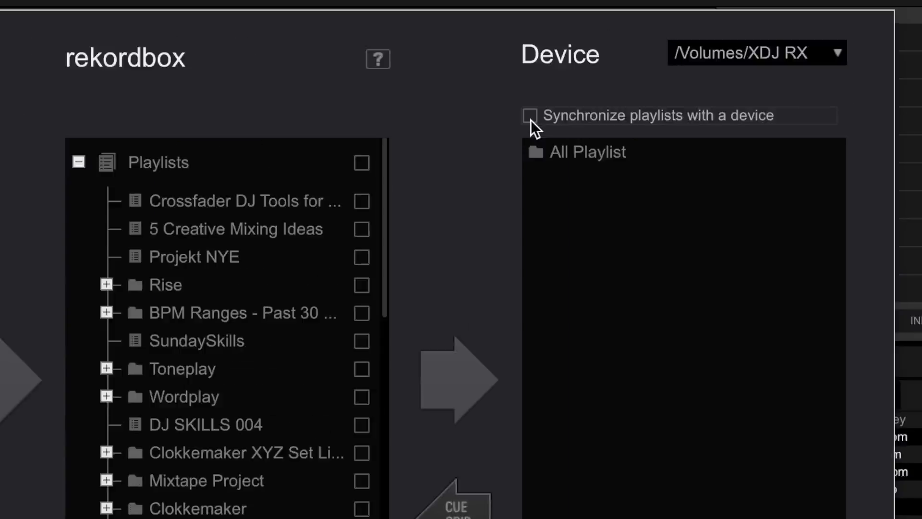
{"action": "left_click", "coordinate": [643, 75]}
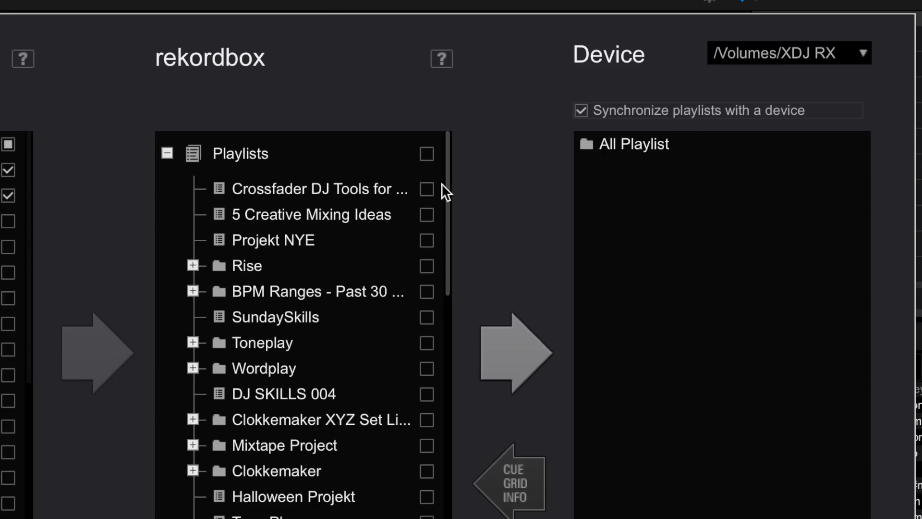
{"action": "left_click", "coordinate": [188, 272]}
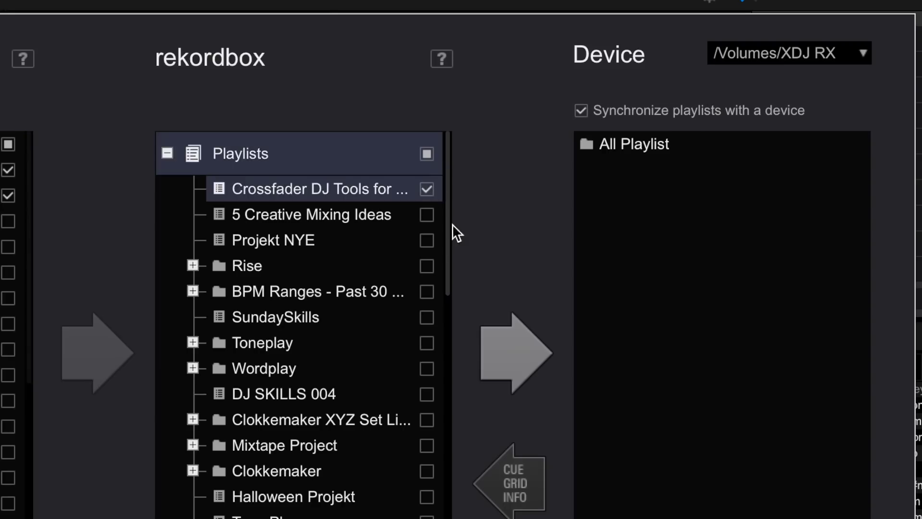
{"action": "left_click", "coordinate": [499, 336]}
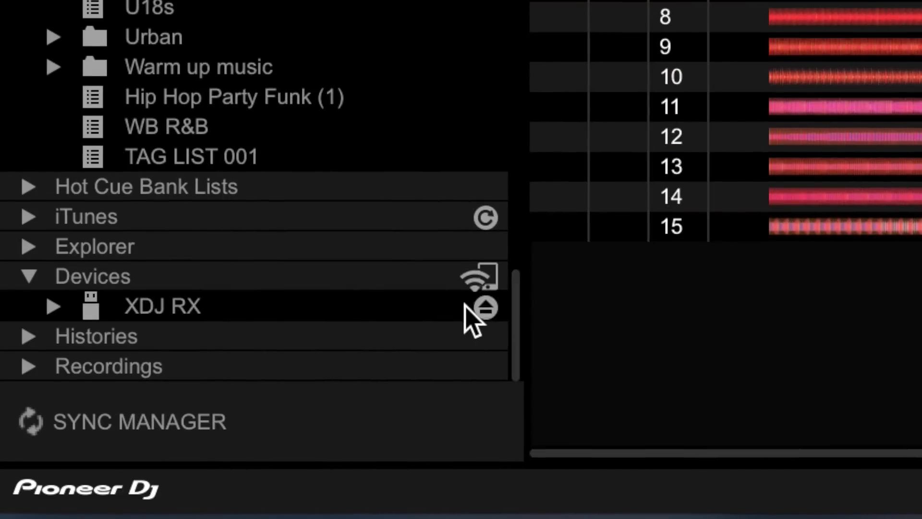
Step: View the XDJ RX drive, then check the Device tab settings in Preferences
{"action": "left_click", "coordinate": [481, 305]}
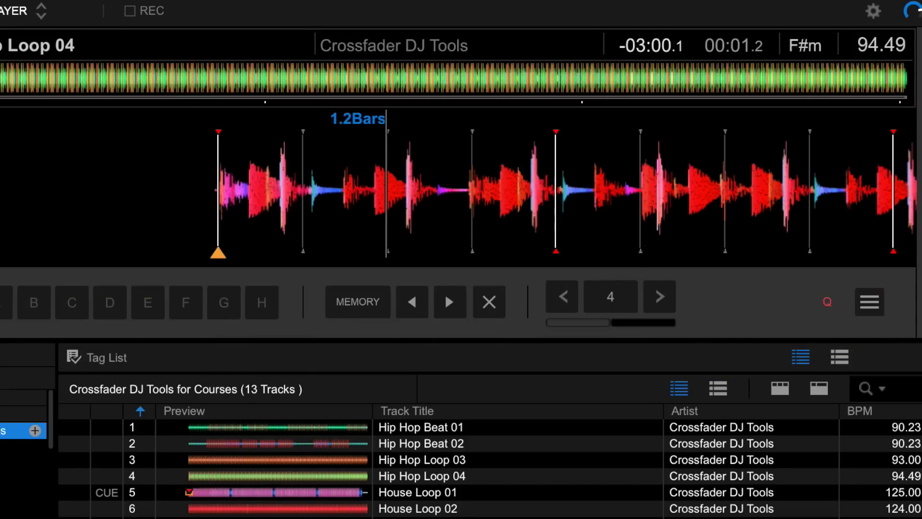
{"action": "left_click", "coordinate": [871, 11]}
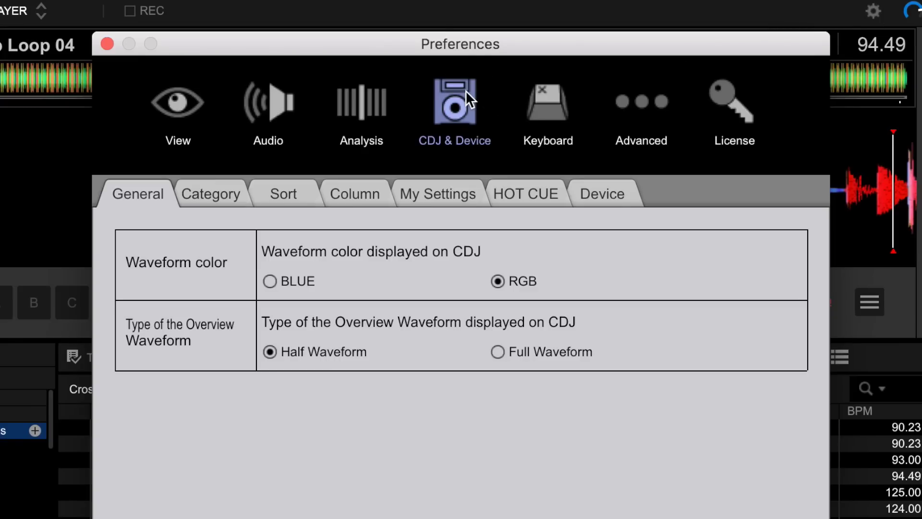
{"action": "left_click", "coordinate": [609, 191]}
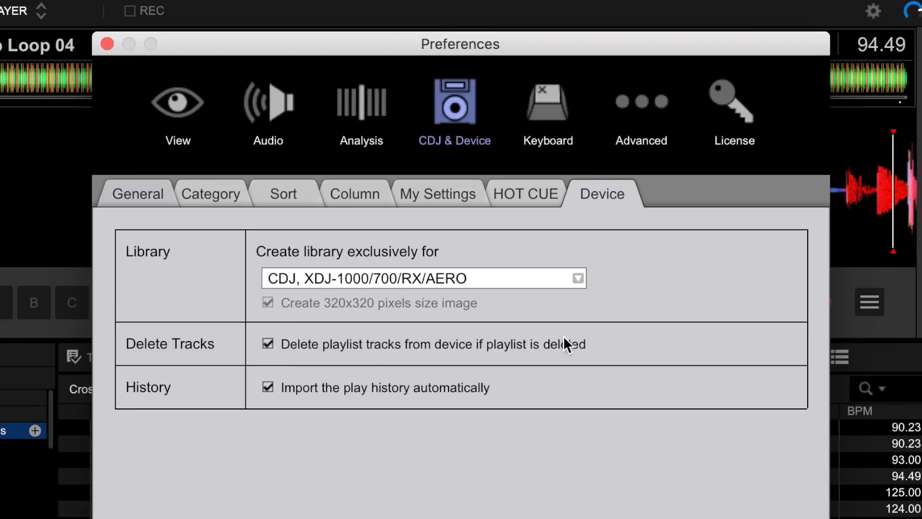
Step: Close Preferences and delete Hip Hop Beat 01 and 02 from the playlist, leaving 11 tracks
{"action": "left_click", "coordinate": [104, 45]}
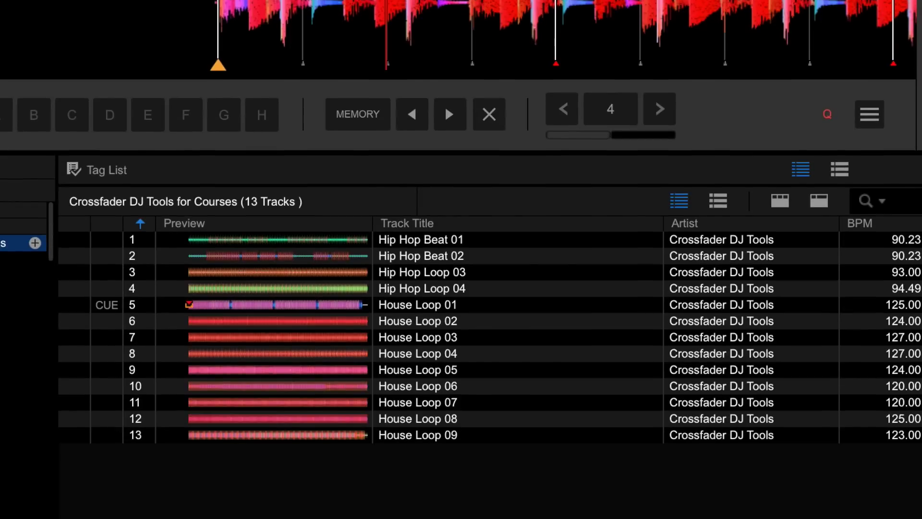
{"action": "left_click", "coordinate": [402, 240]}
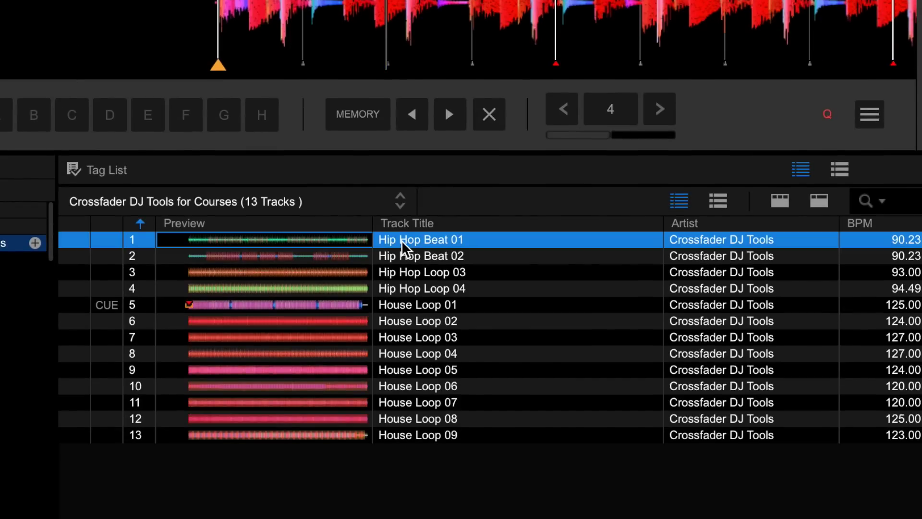
{"action": "key", "text": "shift+Down"}
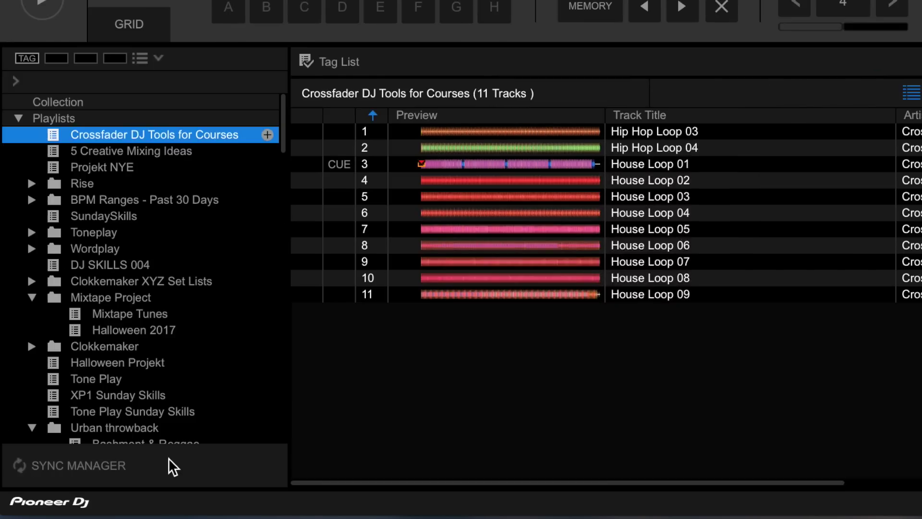
{"action": "left_click", "coordinate": [169, 457]}
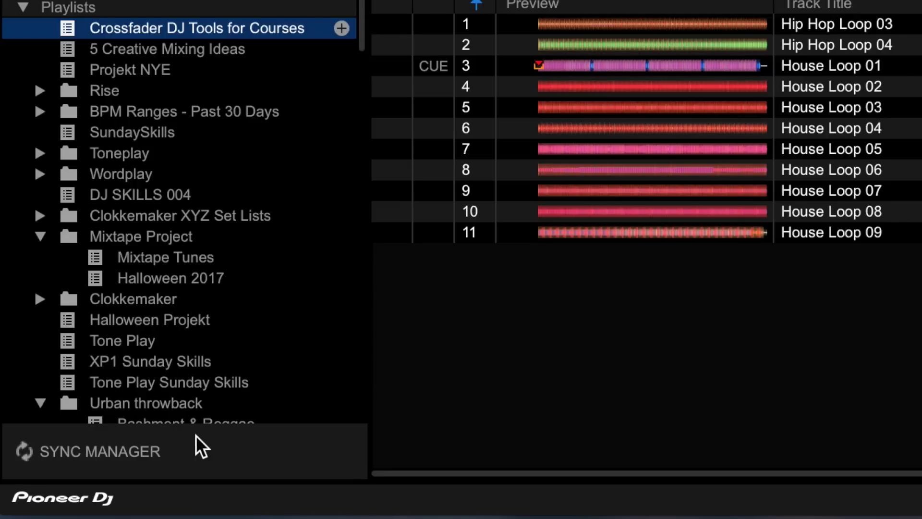
Step: Pull the XDJ RX's cue points, hot cues, beat grid and track info into the library
{"action": "left_click", "coordinate": [192, 449]}
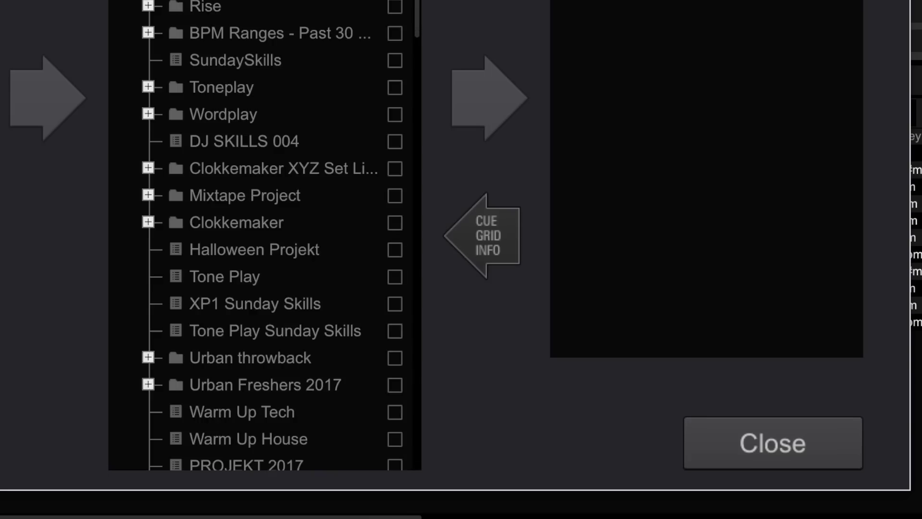
{"action": "left_click", "coordinate": [494, 247]}
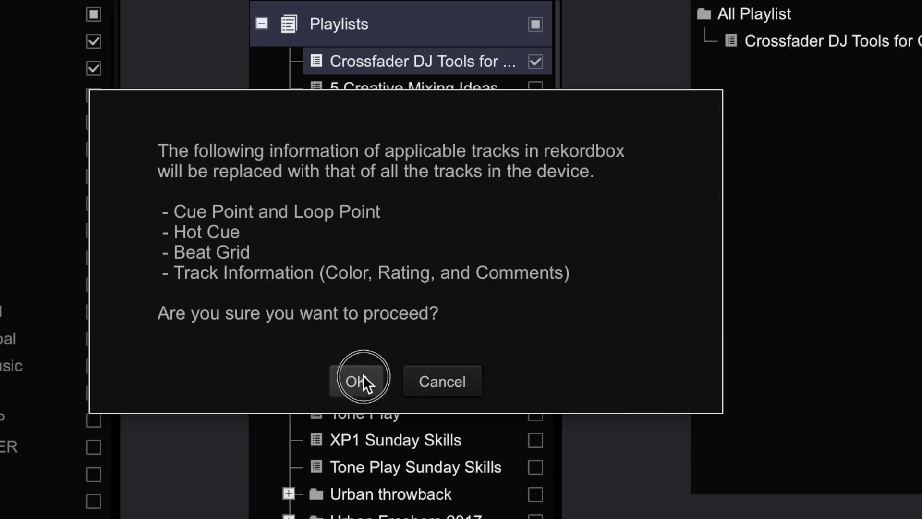
{"action": "left_click", "coordinate": [357, 381]}
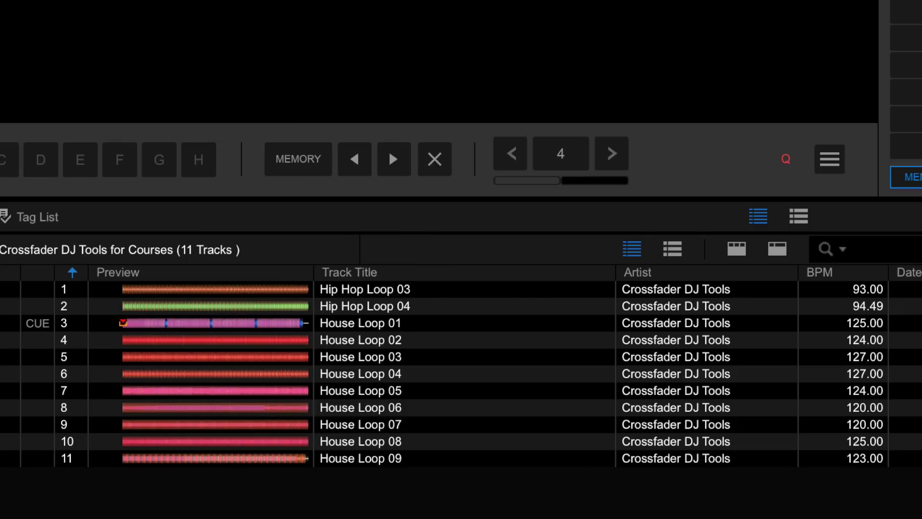
Step: Select the XDJ RX playlist under Devices and choose Import Playlist
{"action": "scroll", "coordinate": [229, 321], "scroll_direction": "down", "scroll_amount": 20}
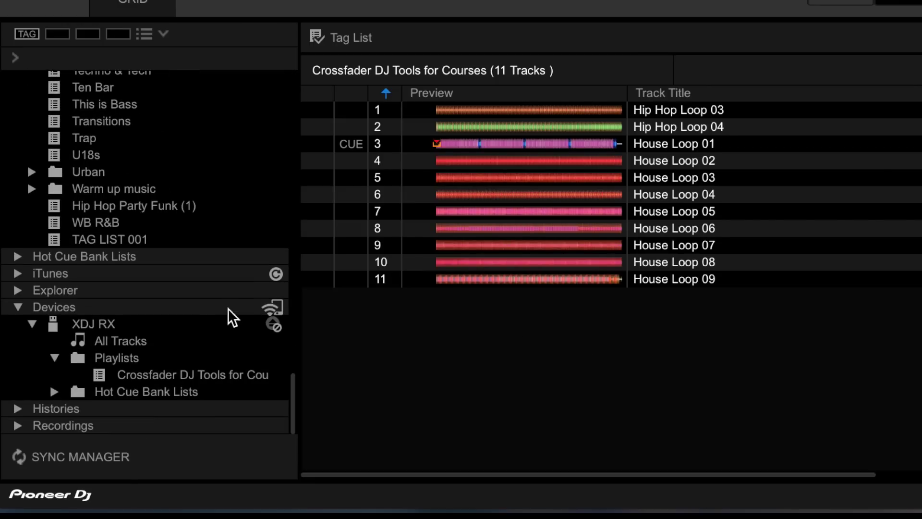
{"action": "left_click", "coordinate": [136, 373]}
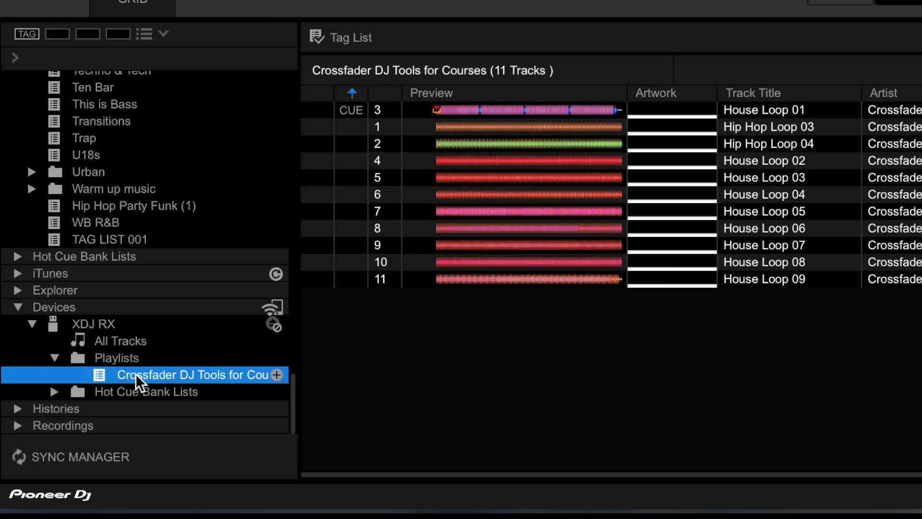
{"action": "right_click", "coordinate": [135, 373]}
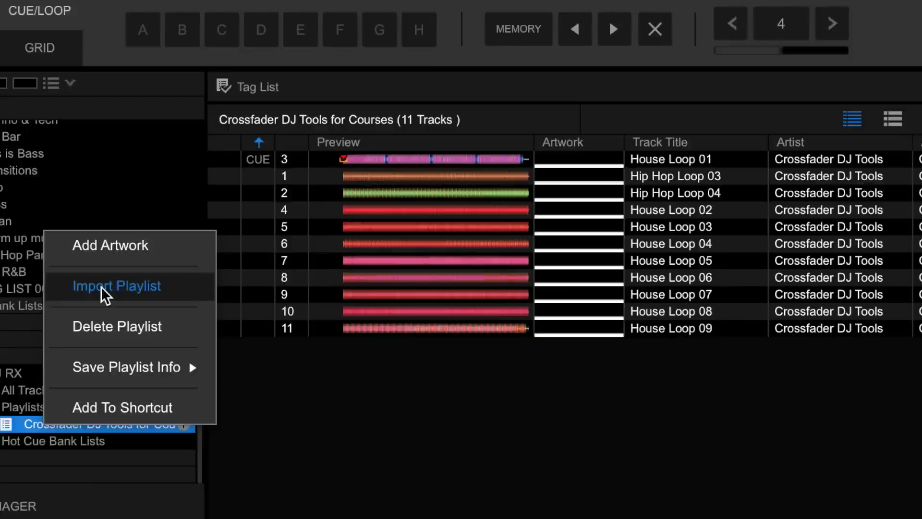
{"action": "left_click", "coordinate": [194, 237]}
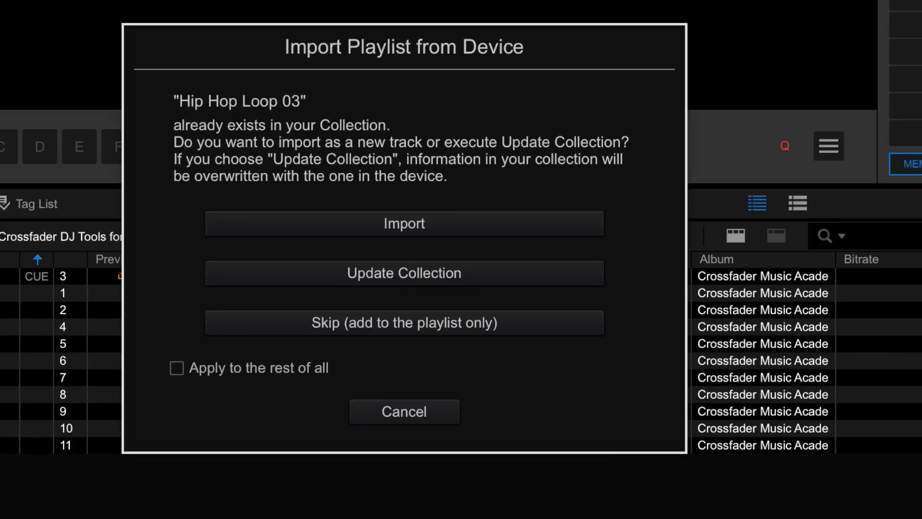
Step: Import every track as a new track and copy the 11 music files to the computer
{"action": "left_click", "coordinate": [338, 225]}
{"action": "left_click", "coordinate": [176, 369]}
{"action": "left_click", "coordinate": [322, 225]}
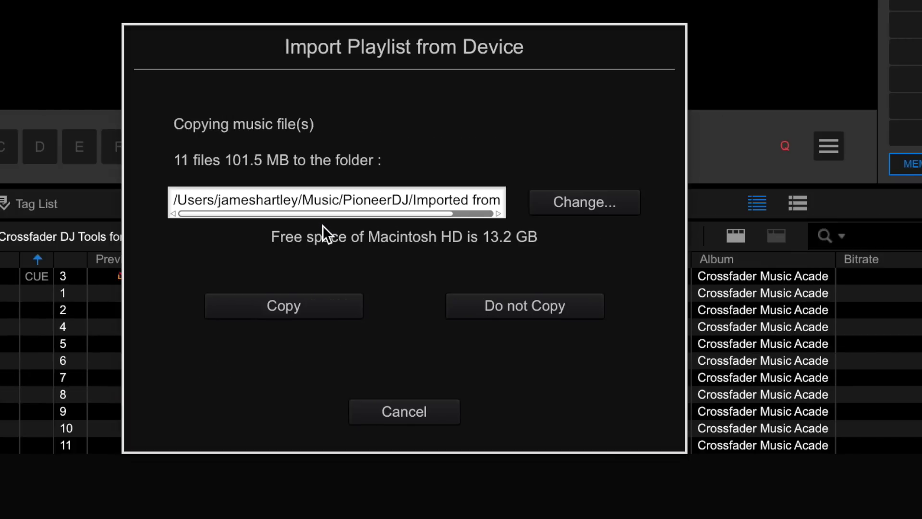
{"action": "left_click", "coordinate": [284, 310]}
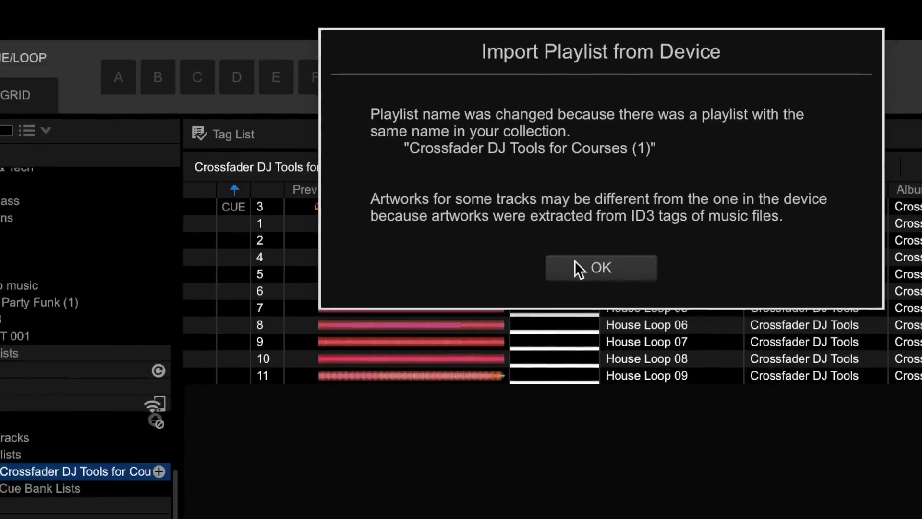
{"action": "left_click", "coordinate": [583, 268]}
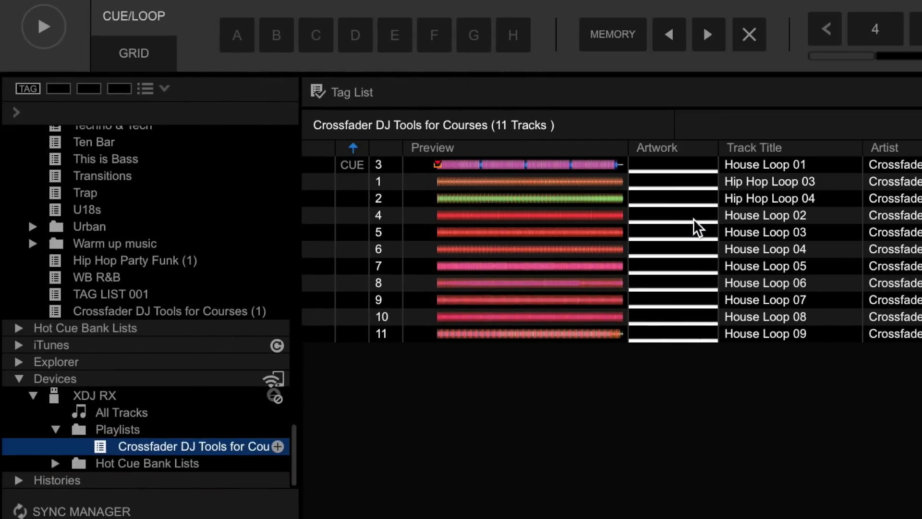
Step: Open the XDJ RX drive in Finder and look inside its Contents and PIONEER folders
{"action": "left_click", "coordinate": [206, 312]}
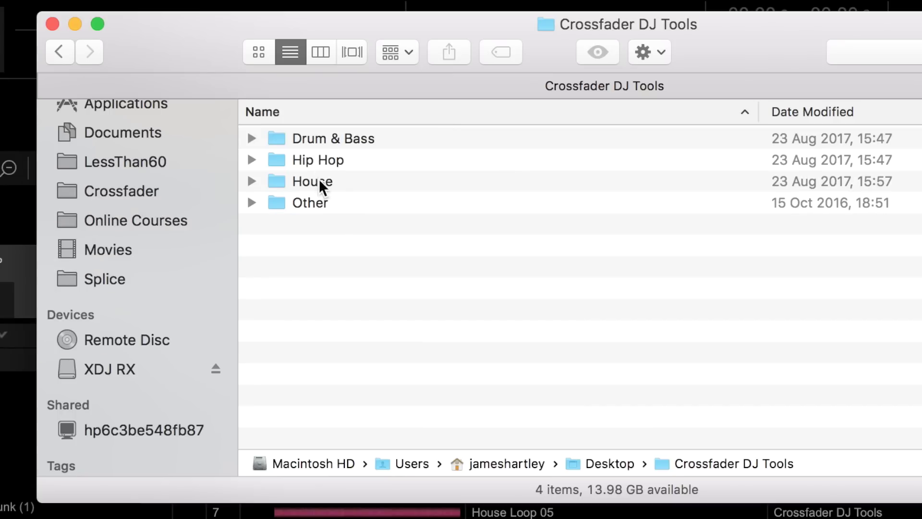
{"action": "left_click_drag", "start_coordinate": [319, 182], "coordinate": [119, 373]}
{"action": "left_click", "coordinate": [119, 366]}
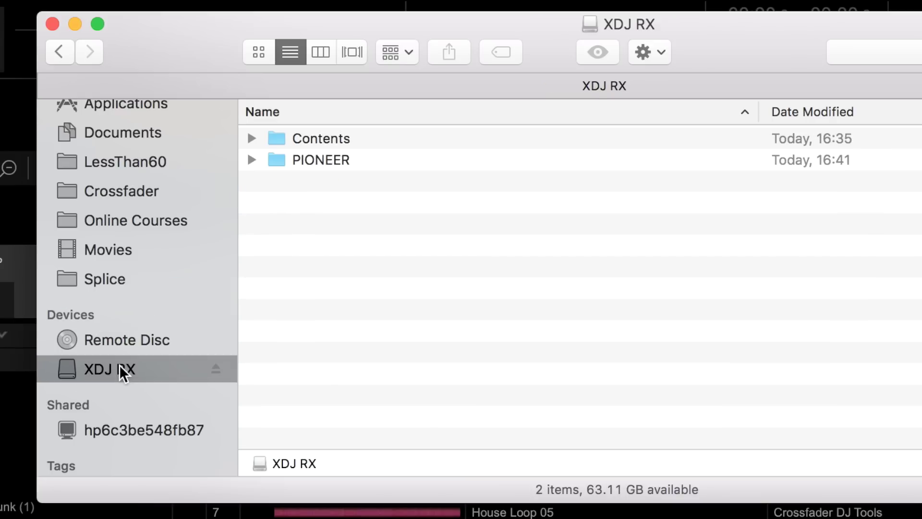
{"action": "double_click", "coordinate": [320, 140]}
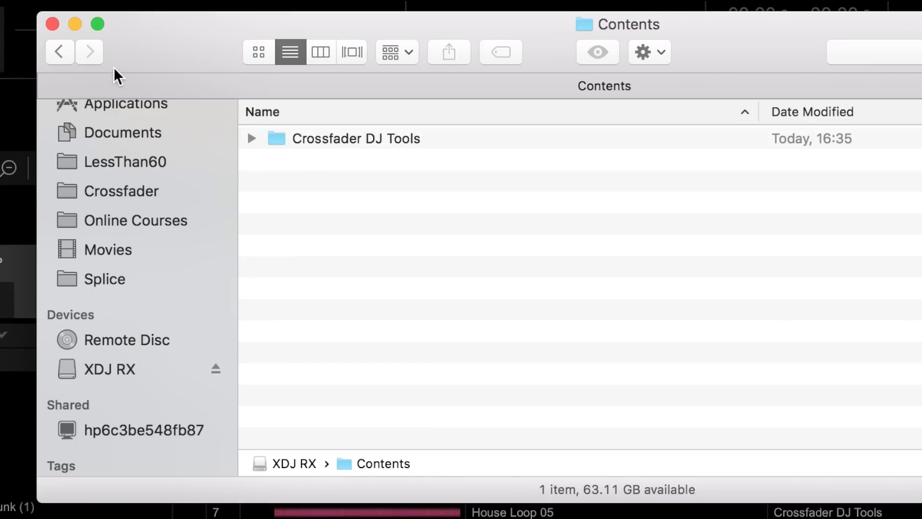
{"action": "left_click", "coordinate": [58, 53]}
{"action": "double_click", "coordinate": [317, 160]}
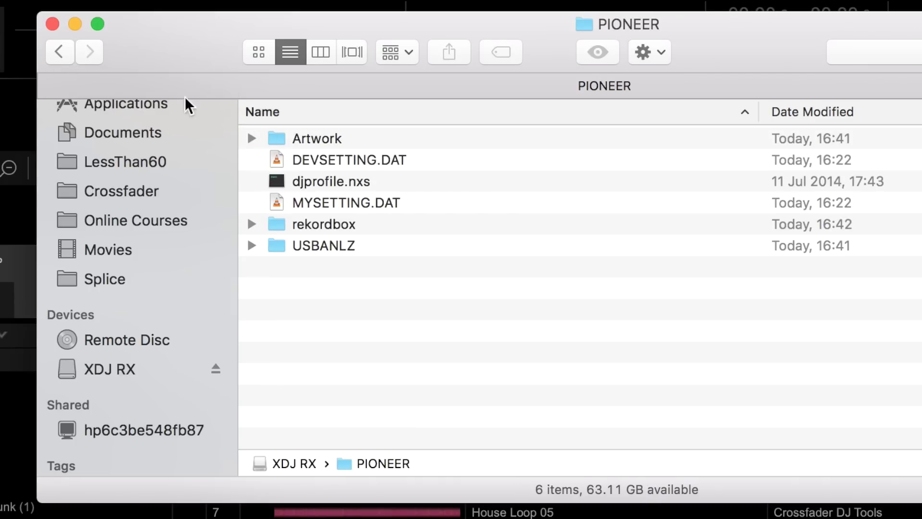
{"action": "left_click", "coordinate": [65, 52]}
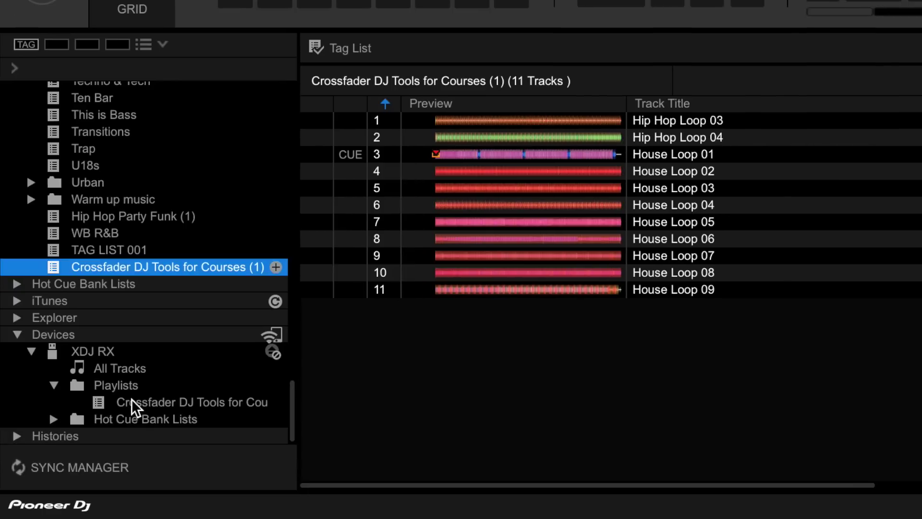
Step: Load Hip Hop Loop 04 from the XDJ RX's Crossfader DJ Tools for Courses playlist
{"action": "left_click", "coordinate": [136, 403]}
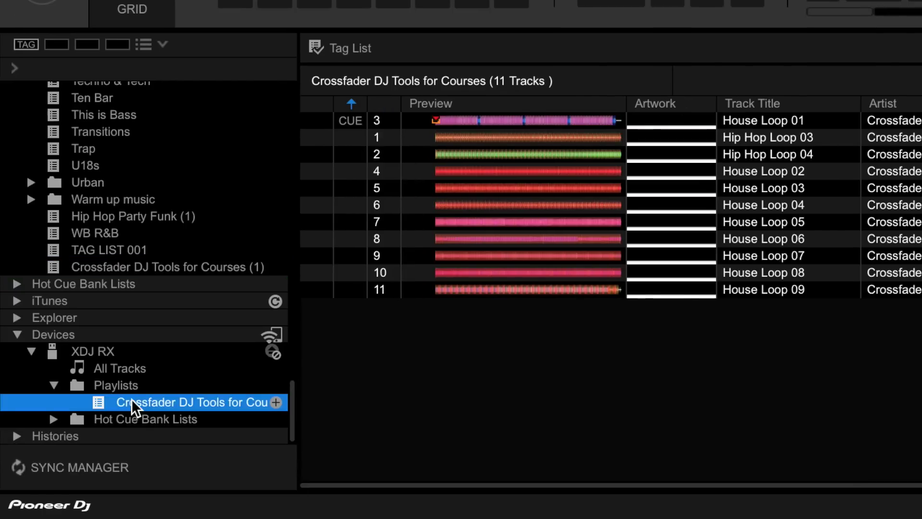
{"action": "left_click", "coordinate": [741, 153]}
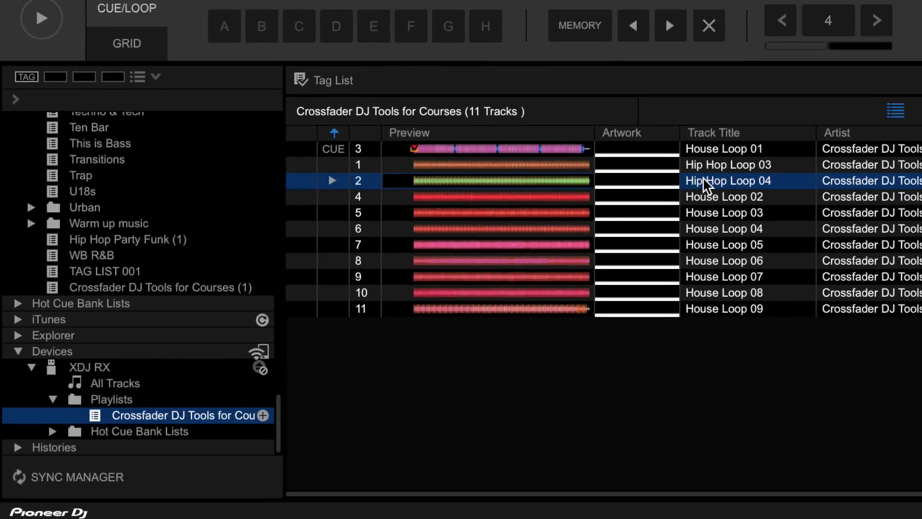